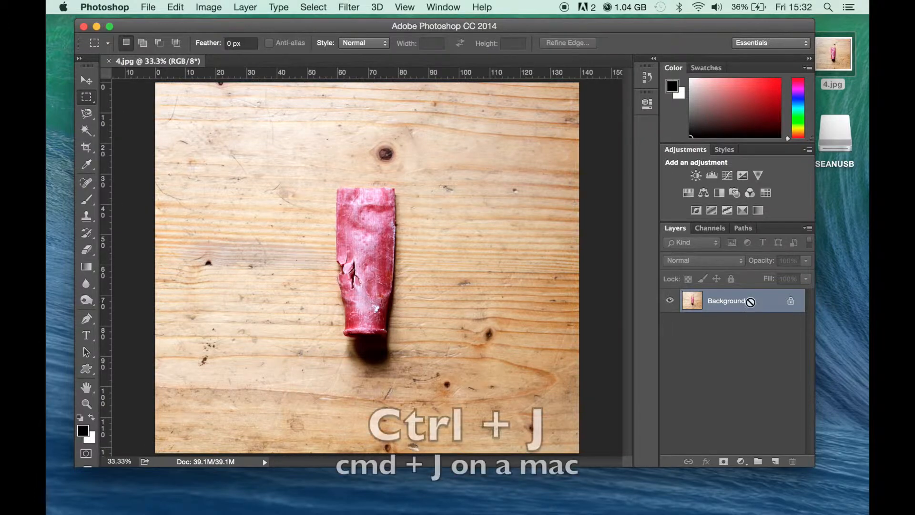
Duplicate the Background layer and make the copy the active layer.
{"action": "key", "text": "super+j"}
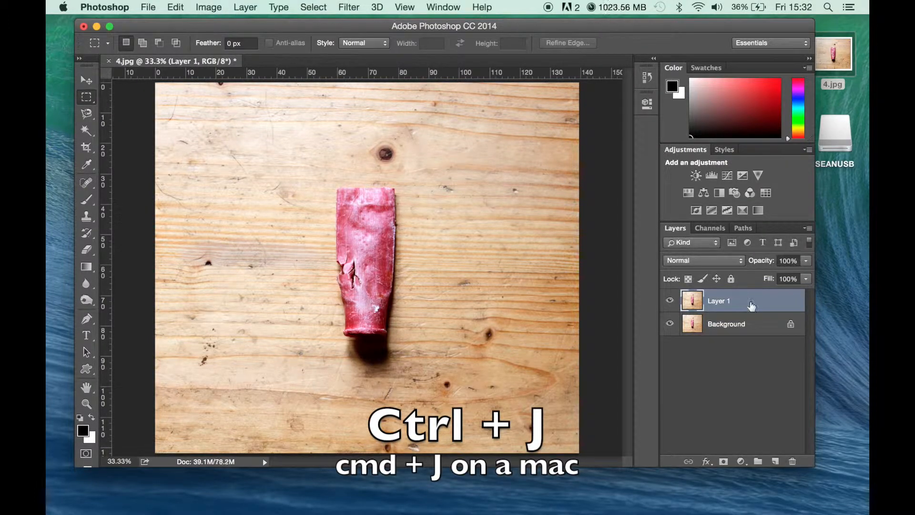
{"action": "left_click", "coordinate": [721, 329]}
{"action": "left_click", "coordinate": [724, 303]}
Open a Levels adjustment on Layer 1, keep its dialog clear of the object, and set the midtone input to 0.86.
{"action": "left_click", "coordinate": [217, 8]}
{"action": "mouse_move", "coordinate": [247, 44]}
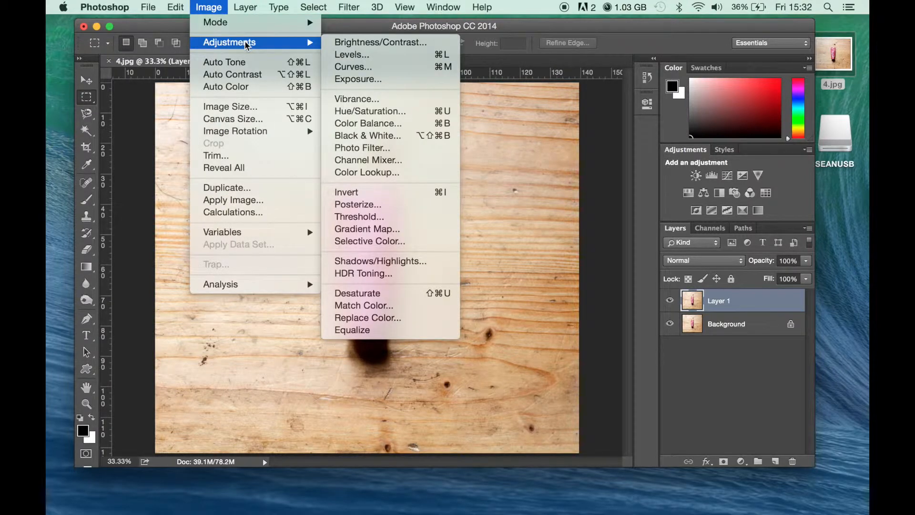
{"action": "left_click", "coordinate": [366, 57]}
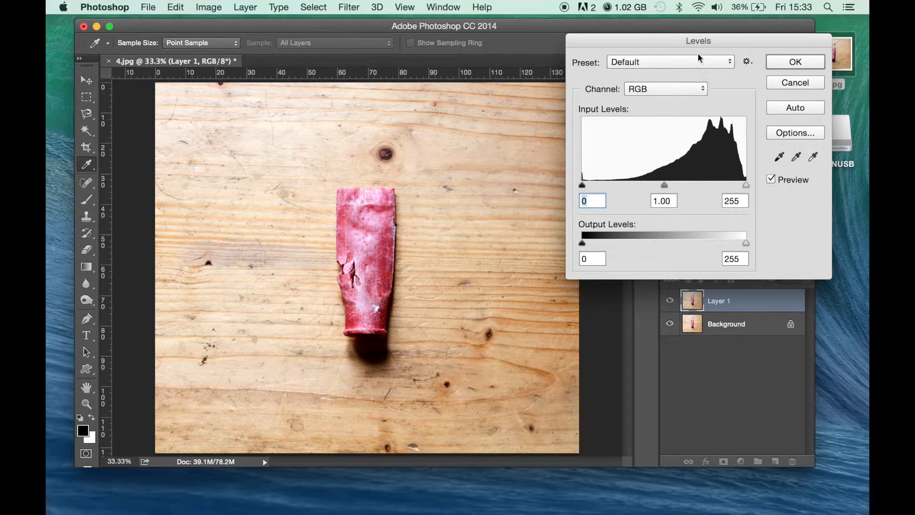
{"action": "left_click_drag", "start_coordinate": [708, 40], "coordinate": [651, 94]}
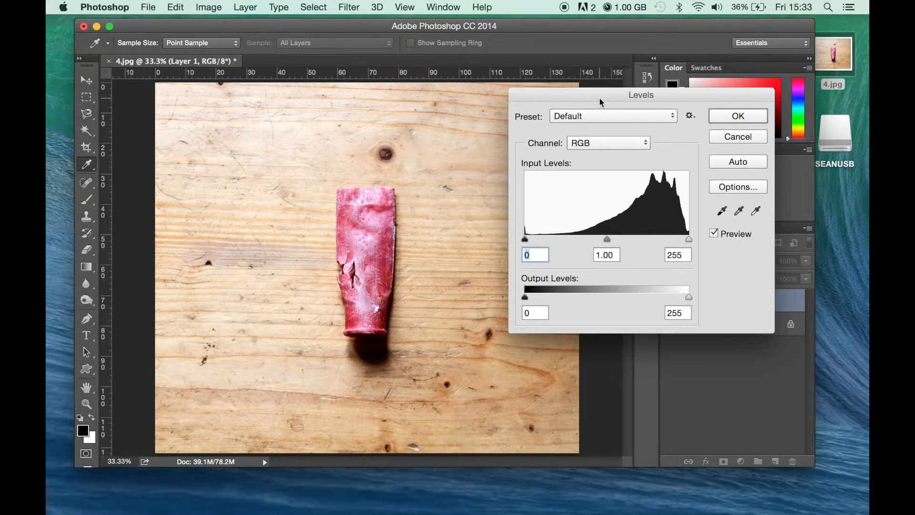
{"action": "left_click_drag", "start_coordinate": [600, 93], "coordinate": [646, 89]}
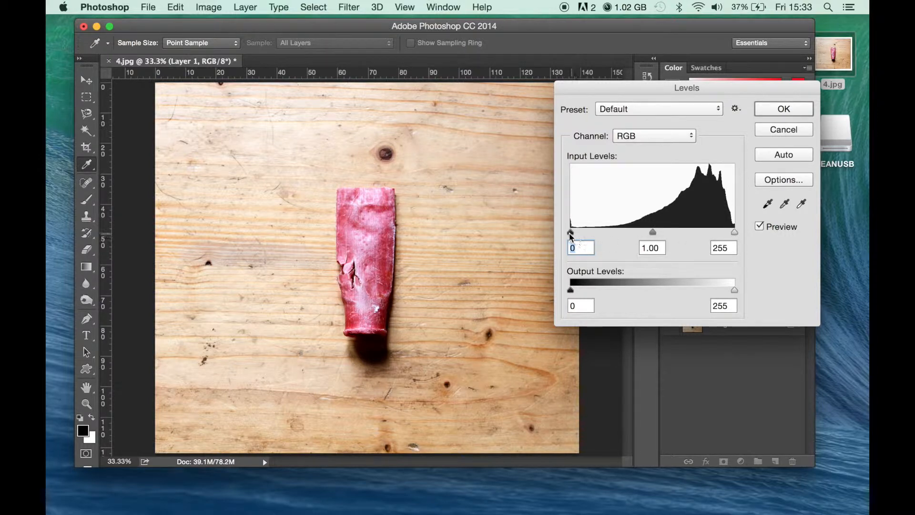
{"action": "left_click_drag", "start_coordinate": [642, 87], "coordinate": [661, 69]}
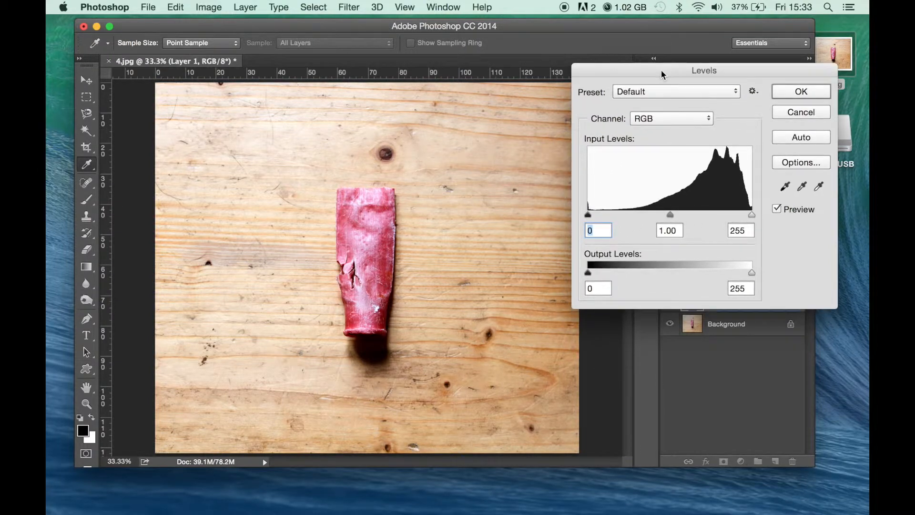
{"action": "mouse_move", "coordinate": [590, 219]}
{"action": "left_mouse_down"}
{"action": "mouse_move", "coordinate": [689, 217]}
{"action": "mouse_move", "coordinate": [581, 213]}
{"action": "left_mouse_up"}
{"action": "mouse_move", "coordinate": [672, 216]}
{"action": "left_mouse_down"}
{"action": "mouse_move", "coordinate": [734, 225]}
{"action": "mouse_move", "coordinate": [660, 221]}
{"action": "mouse_move", "coordinate": [714, 222]}
{"action": "mouse_move", "coordinate": [665, 224]}
{"action": "mouse_move", "coordinate": [678, 219]}
{"action": "left_mouse_up"}
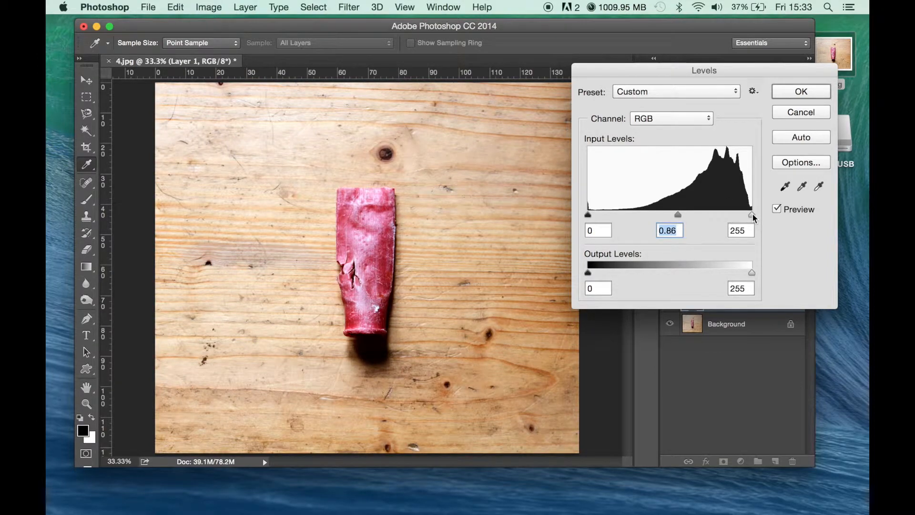
{"action": "mouse_move", "coordinate": [753, 214]}
{"action": "left_mouse_down"}
{"action": "mouse_move", "coordinate": [725, 216]}
{"action": "mouse_move", "coordinate": [757, 217]}
{"action": "left_mouse_up"}
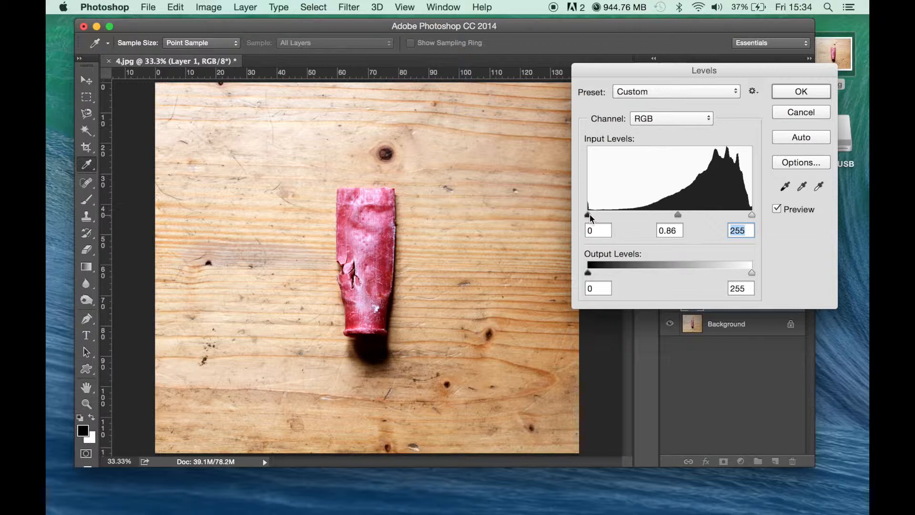
Set the Levels inputs to 13 for shadows, 0.84 for midtones and 232 for highlights, and apply the adjustment.
{"action": "left_click_drag", "start_coordinate": [591, 217], "coordinate": [596, 214]}
{"action": "mouse_move", "coordinate": [683, 215]}
{"action": "left_mouse_down"}
{"action": "mouse_move", "coordinate": [691, 216]}
{"action": "mouse_move", "coordinate": [670, 216]}
{"action": "mouse_move", "coordinate": [685, 216]}
{"action": "left_mouse_up"}
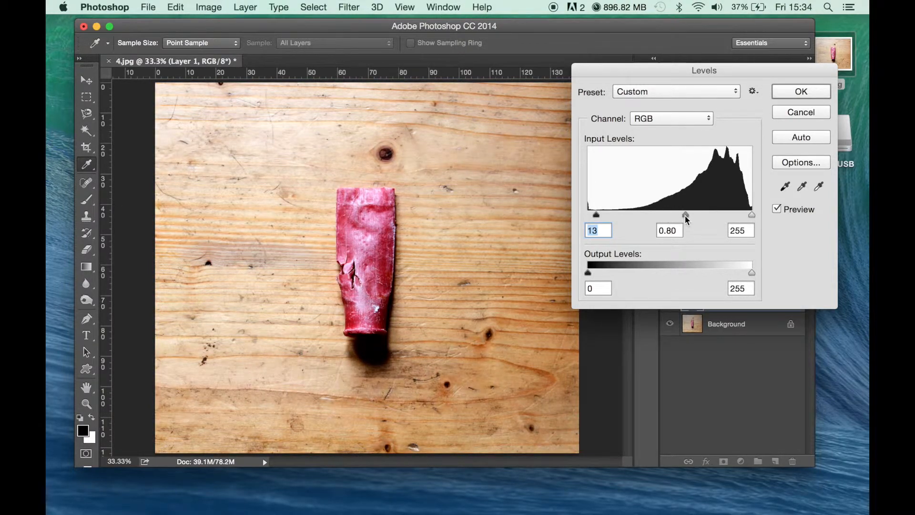
{"action": "left_click_drag", "start_coordinate": [682, 218], "coordinate": [683, 216]}
{"action": "left_click_drag", "start_coordinate": [753, 216], "coordinate": [738, 220]}
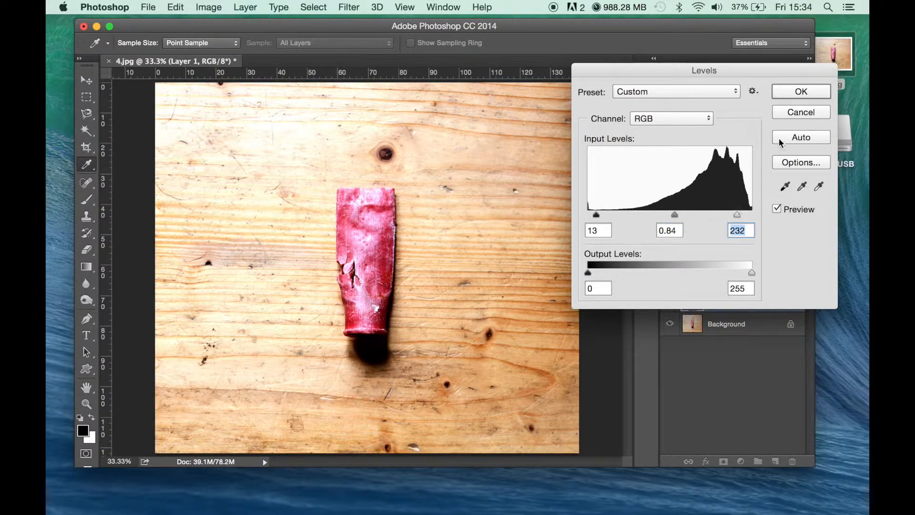
{"action": "left_click", "coordinate": [814, 90]}
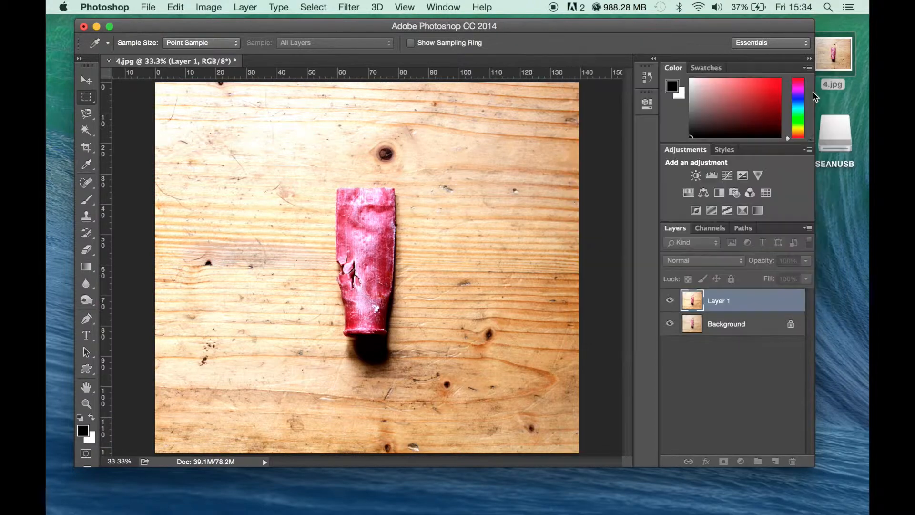
{"action": "key", "text": "m"}
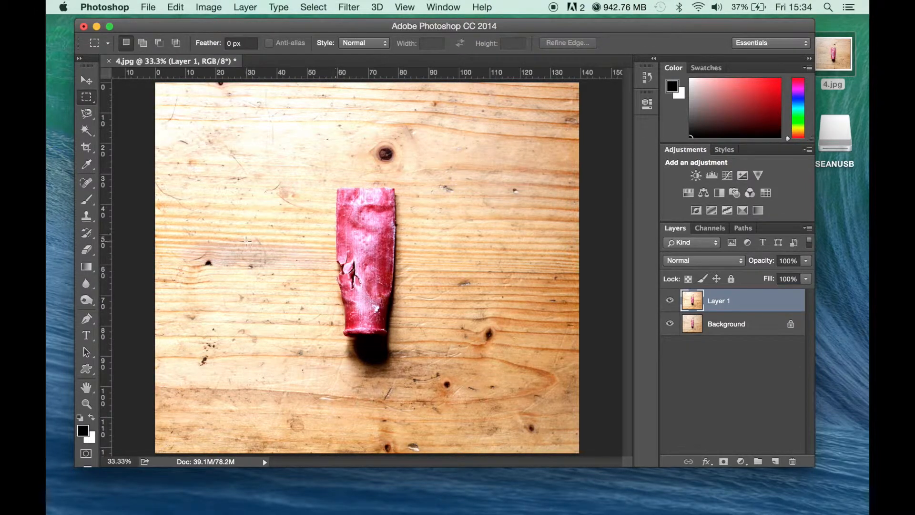
Apply a Brightness/Contrast adjustment to Layer 1 with brightness -23 and contrast -26.
{"action": "left_click", "coordinate": [207, 13]}
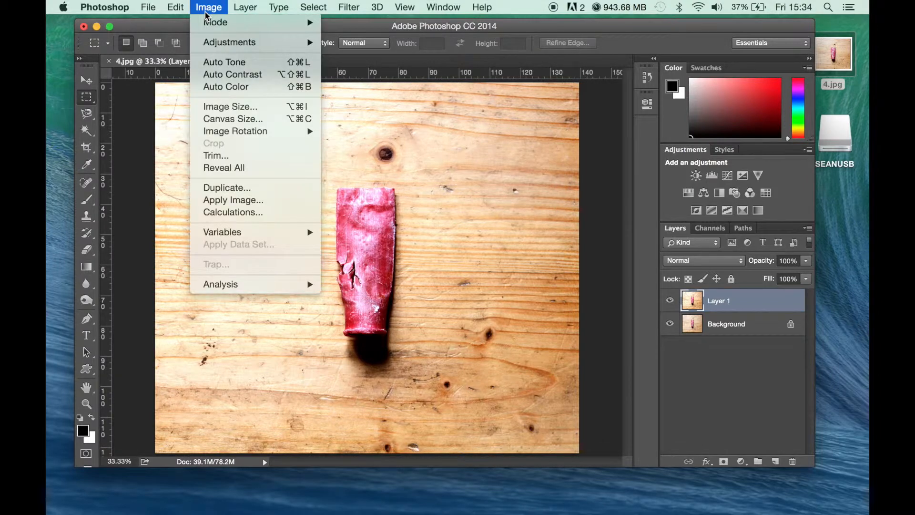
{"action": "mouse_move", "coordinate": [227, 45]}
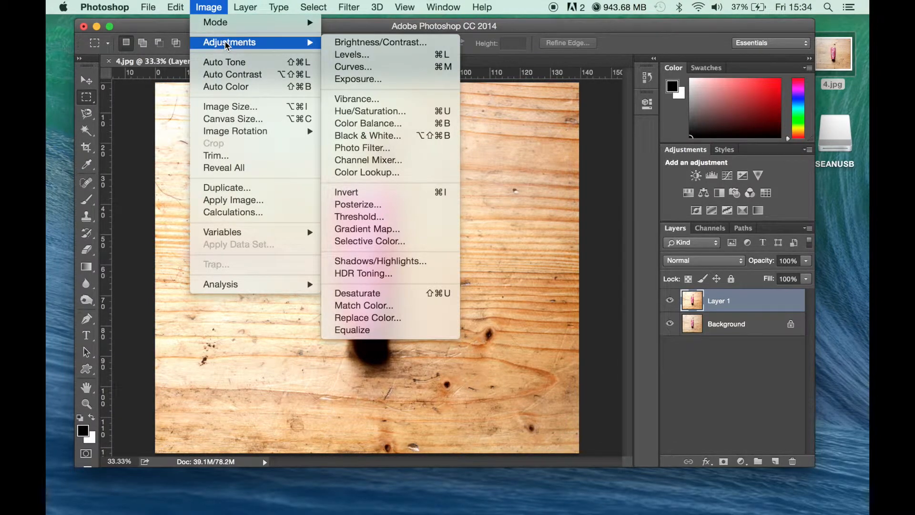
{"action": "left_click", "coordinate": [364, 42]}
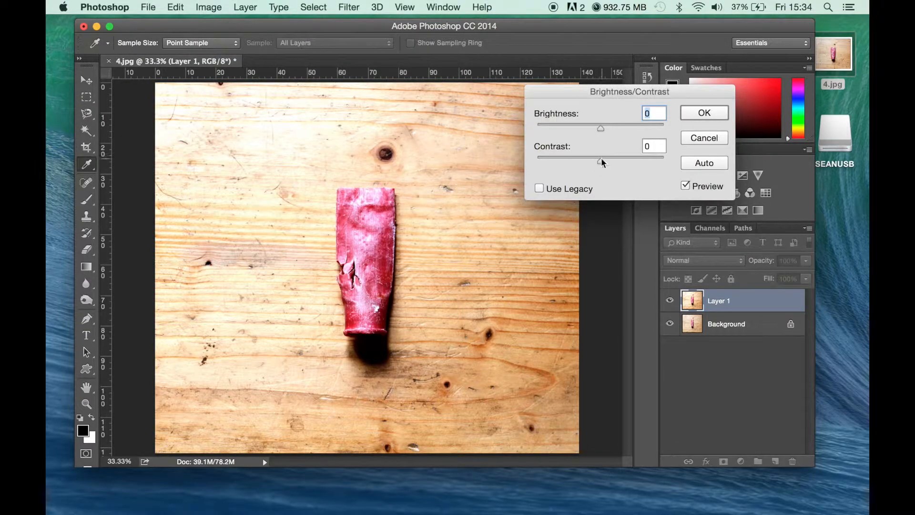
{"action": "left_click_drag", "start_coordinate": [602, 162], "coordinate": [647, 165]}
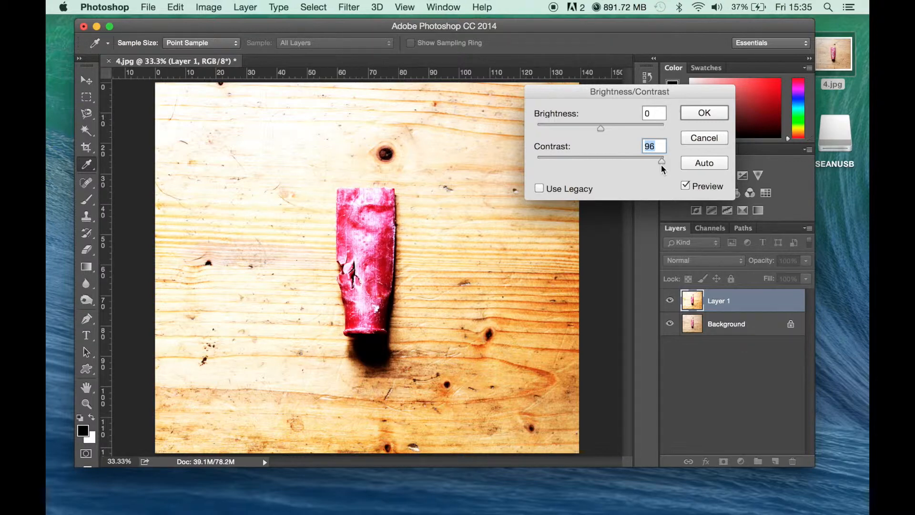
{"action": "left_click_drag", "start_coordinate": [661, 162], "coordinate": [568, 163]}
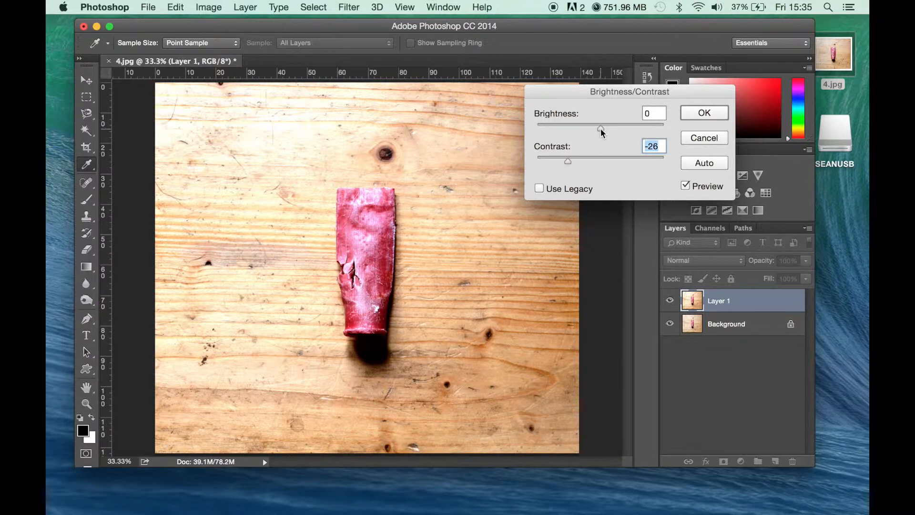
{"action": "mouse_move", "coordinate": [601, 129]}
{"action": "left_mouse_down"}
{"action": "mouse_move", "coordinate": [626, 127]}
{"action": "mouse_move", "coordinate": [592, 127]}
{"action": "left_mouse_up"}
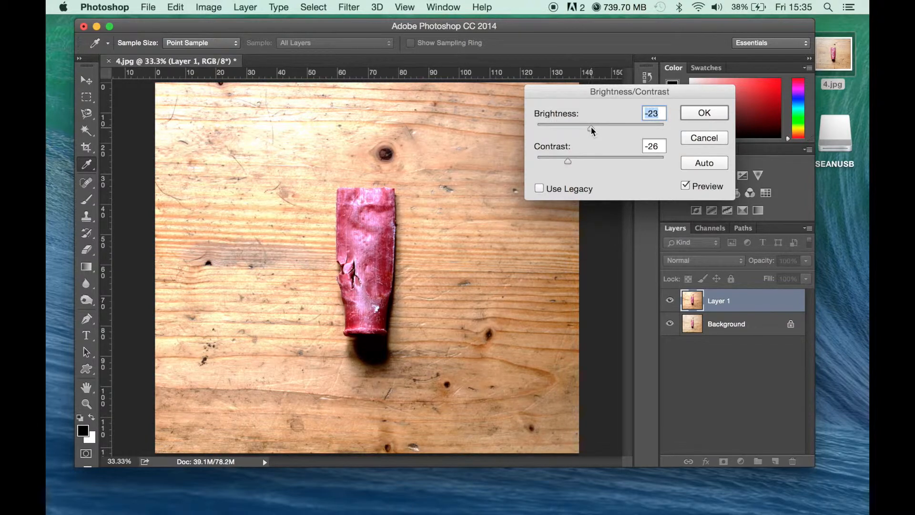
{"action": "left_click", "coordinate": [717, 114]}
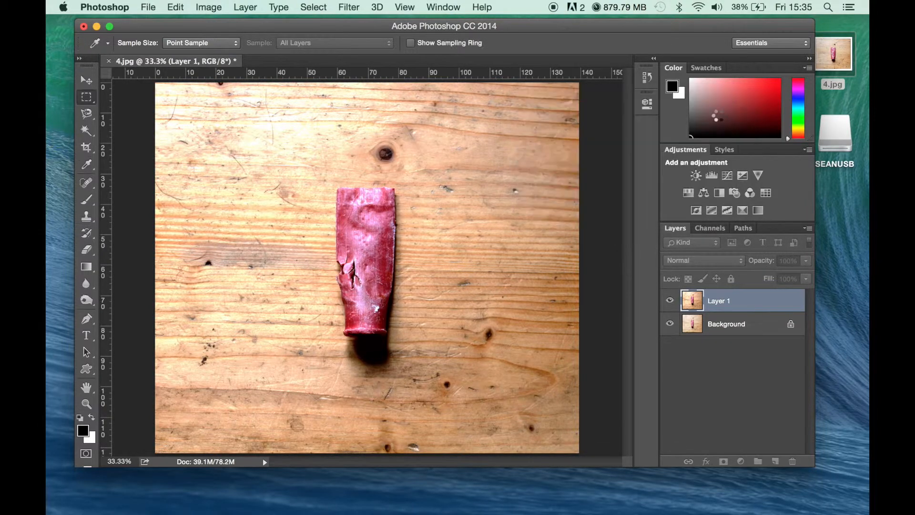
Apply a Hue/Saturation adjustment to Layer 1 with saturation -19, keeping hue and lightness at 0.
{"action": "left_click", "coordinate": [208, 8]}
{"action": "mouse_move", "coordinate": [241, 43]}
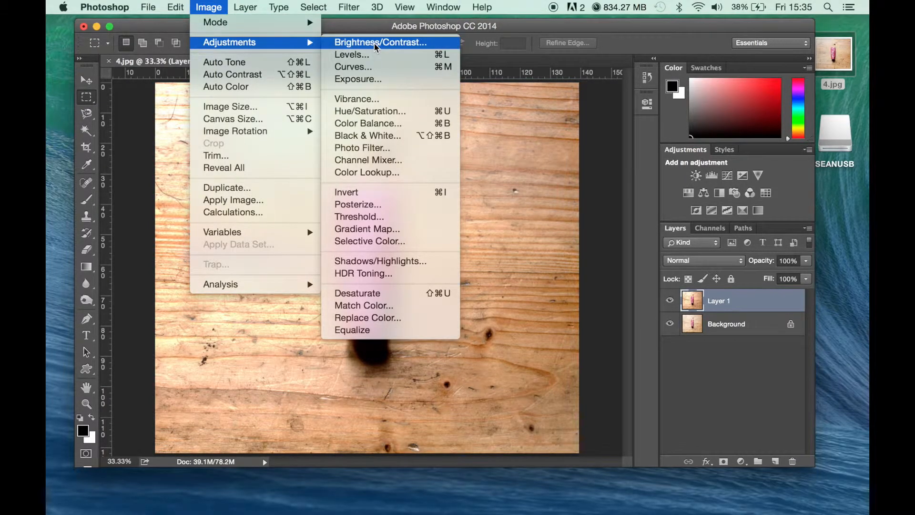
{"action": "left_click", "coordinate": [380, 111]}
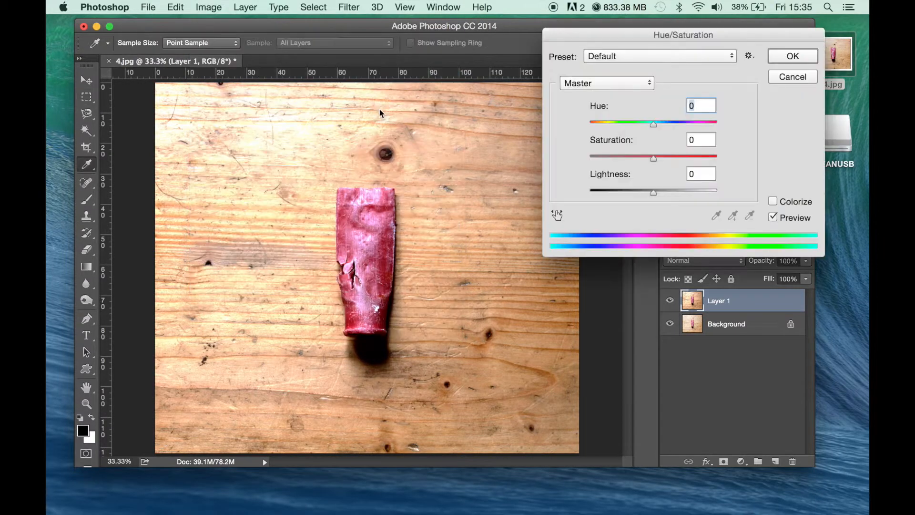
{"action": "left_click", "coordinate": [654, 158]}
{"action": "left_click_drag", "start_coordinate": [653, 160], "coordinate": [630, 159]}
{"action": "left_click_drag", "start_coordinate": [628, 158], "coordinate": [671, 159]}
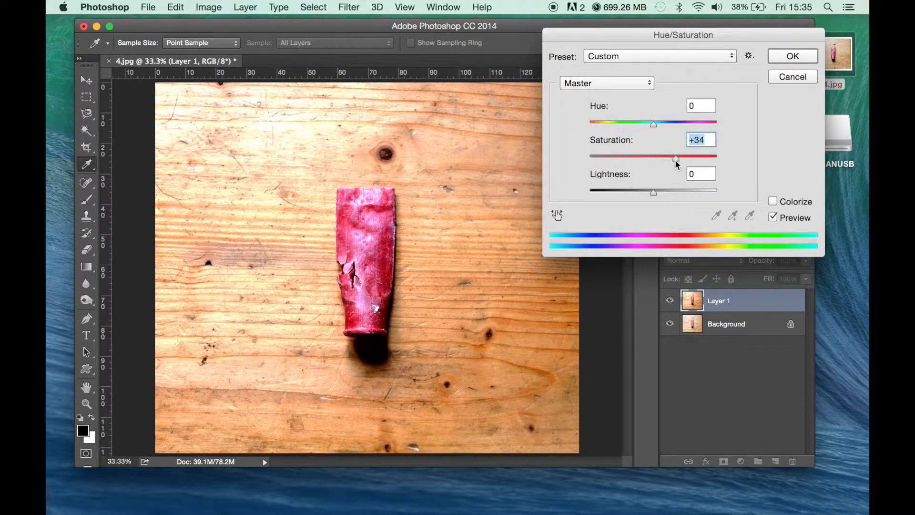
{"action": "left_click_drag", "start_coordinate": [682, 159], "coordinate": [641, 159]}
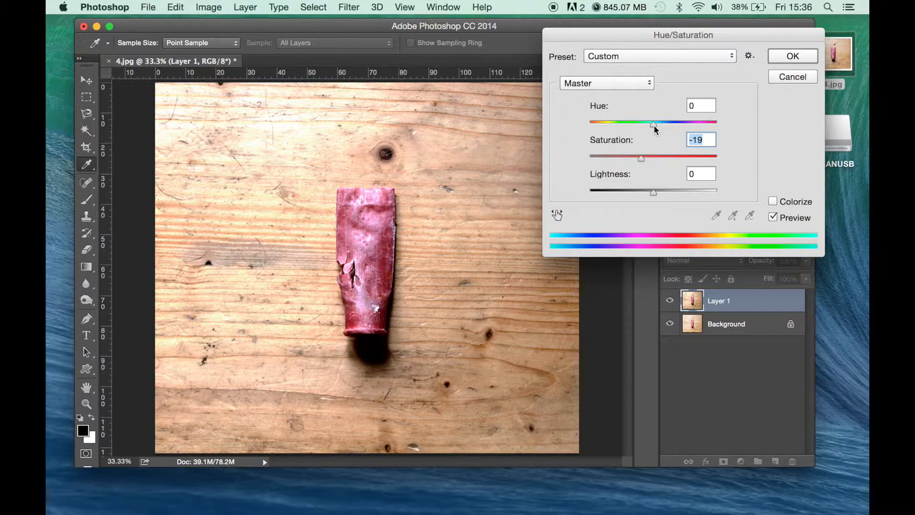
{"action": "mouse_move", "coordinate": [655, 125]}
{"action": "left_mouse_down"}
{"action": "mouse_move", "coordinate": [697, 127]}
{"action": "mouse_move", "coordinate": [624, 139]}
{"action": "mouse_move", "coordinate": [653, 139]}
{"action": "left_mouse_up"}
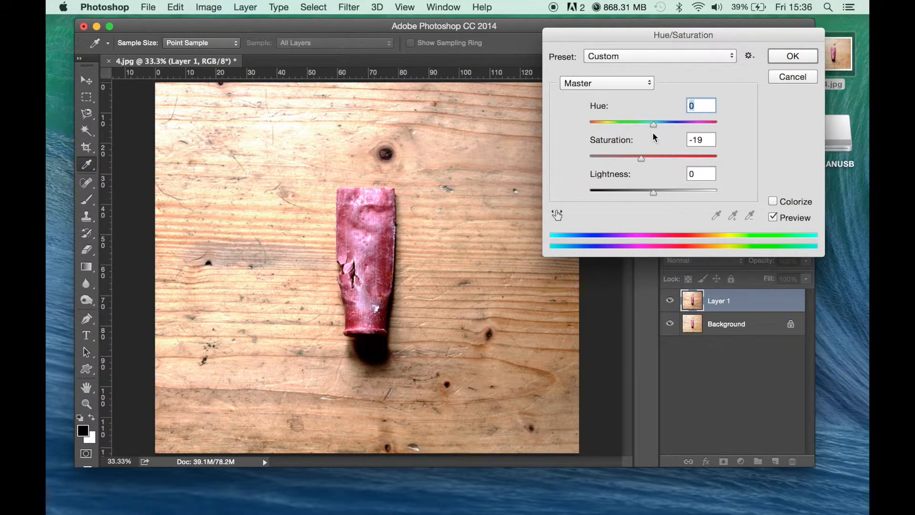
{"action": "mouse_move", "coordinate": [655, 193]}
{"action": "left_mouse_down"}
{"action": "mouse_move", "coordinate": [669, 192]}
{"action": "mouse_move", "coordinate": [653, 193]}
{"action": "left_mouse_up"}
{"action": "left_click", "coordinate": [805, 56]}
{"action": "key", "text": "m"}
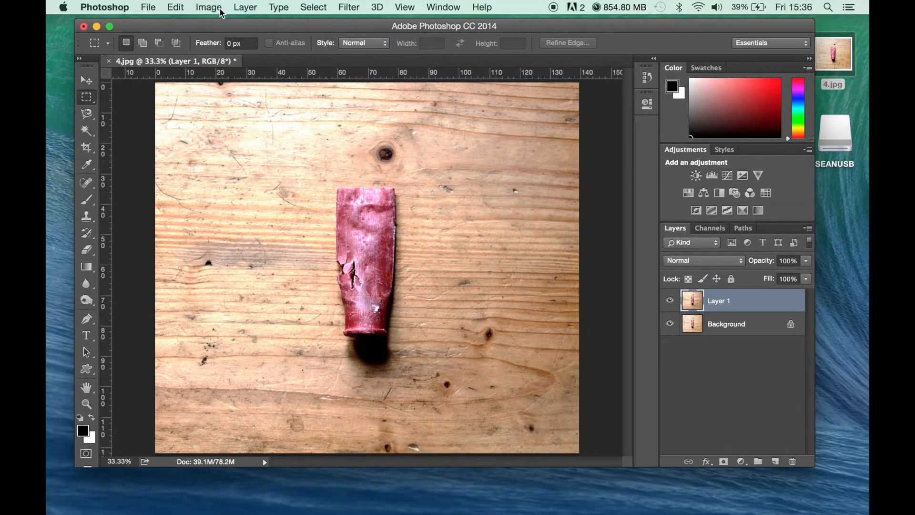
Try a warm Color Balance on Layer 1: midtones +16 red and more yellow, shadows +27 red and more yellow, highlights -21 toward yellow.
{"action": "left_click", "coordinate": [221, 9]}
{"action": "mouse_move", "coordinate": [267, 42]}
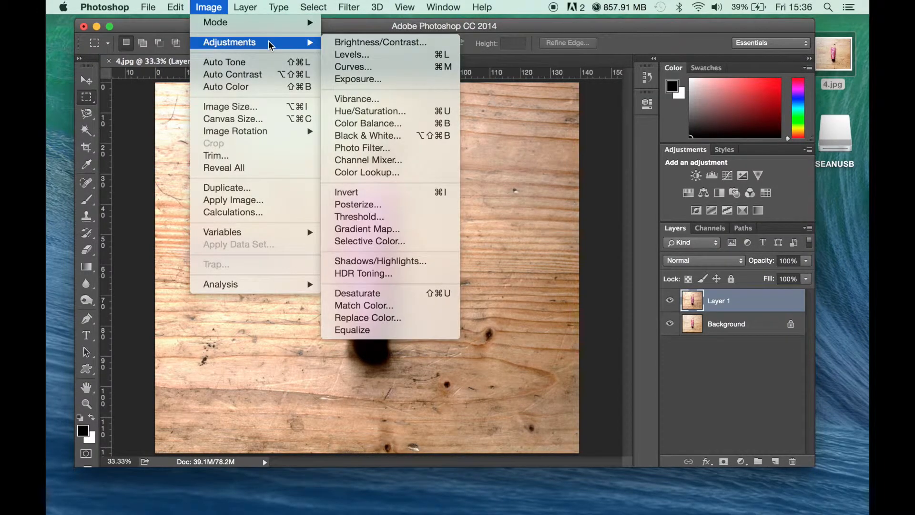
{"action": "left_click", "coordinate": [376, 124]}
{"action": "left_click_drag", "start_coordinate": [417, 56], "coordinate": [714, 72]}
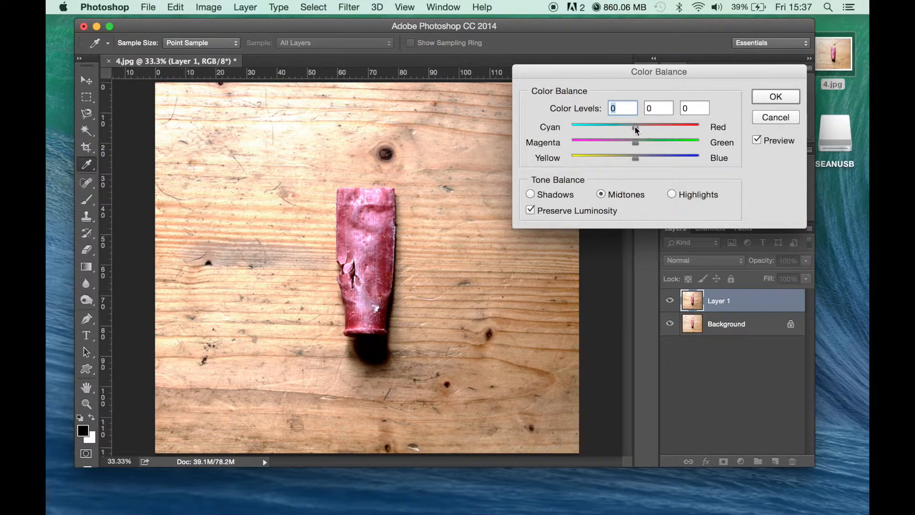
{"action": "left_click_drag", "start_coordinate": [640, 128], "coordinate": [649, 127]}
{"action": "left_click_drag", "start_coordinate": [636, 159], "coordinate": [625, 158]}
{"action": "left_click", "coordinate": [530, 195]}
{"action": "left_click_drag", "start_coordinate": [643, 126], "coordinate": [653, 126]}
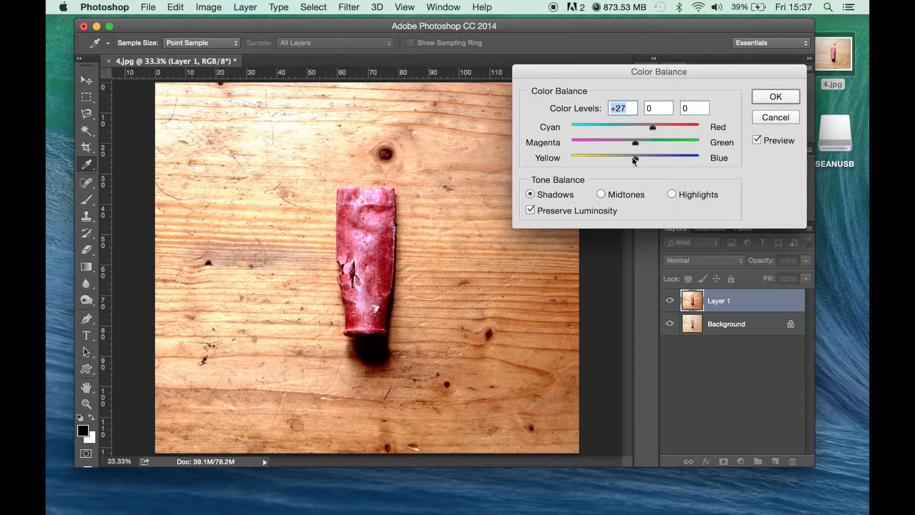
{"action": "left_click_drag", "start_coordinate": [635, 160], "coordinate": [625, 161]}
{"action": "left_click", "coordinate": [672, 194]}
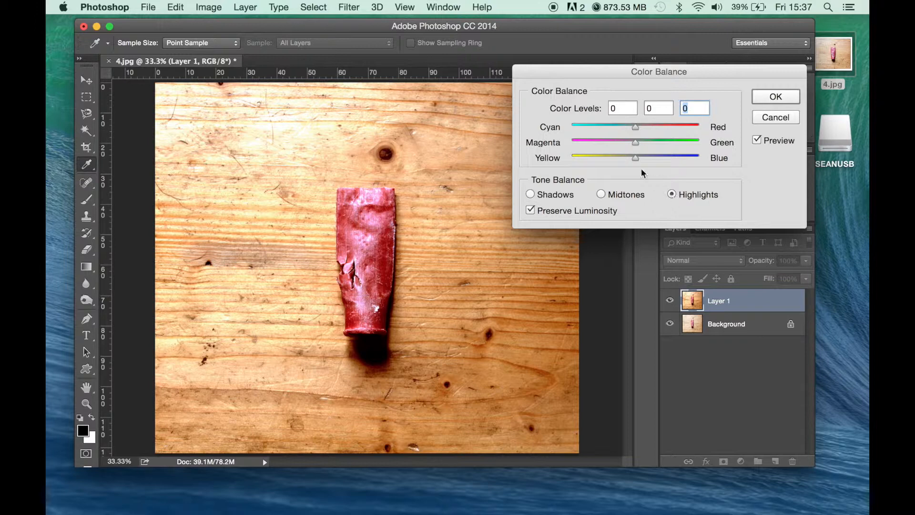
{"action": "left_click_drag", "start_coordinate": [635, 159], "coordinate": [622, 160]}
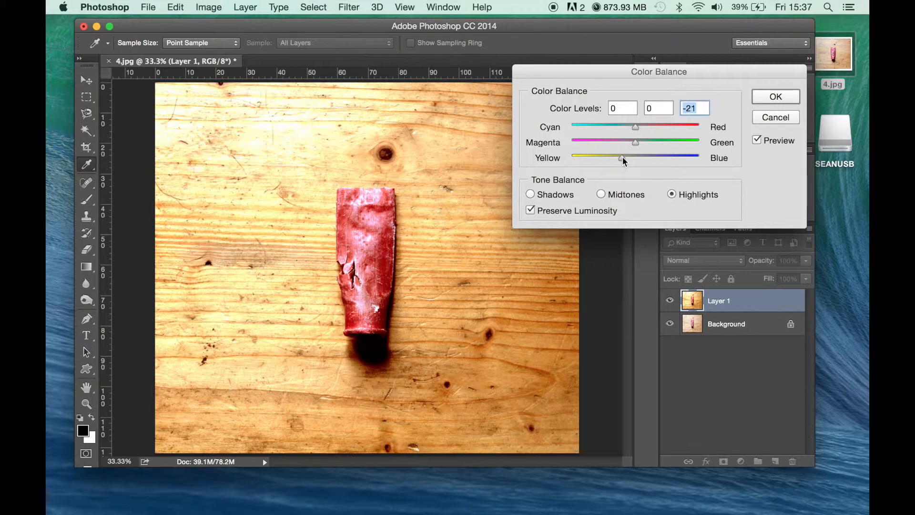
Try a cooler Color Balance with highlights toward blue, midtones +28 blue, and shadows -9 red and +24 blue, and cancel the adjustment.
{"action": "left_click_drag", "start_coordinate": [623, 157], "coordinate": [662, 160]}
{"action": "left_click", "coordinate": [602, 194]}
{"action": "left_click_drag", "start_coordinate": [625, 157], "coordinate": [653, 157]}
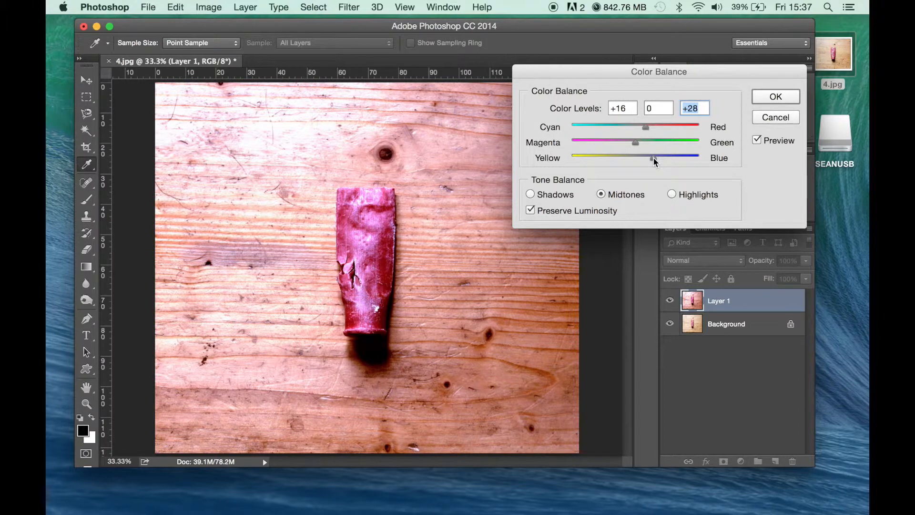
{"action": "left_click", "coordinate": [529, 195]}
{"action": "left_click_drag", "start_coordinate": [624, 158], "coordinate": [632, 131]}
{"action": "left_click", "coordinate": [654, 128]}
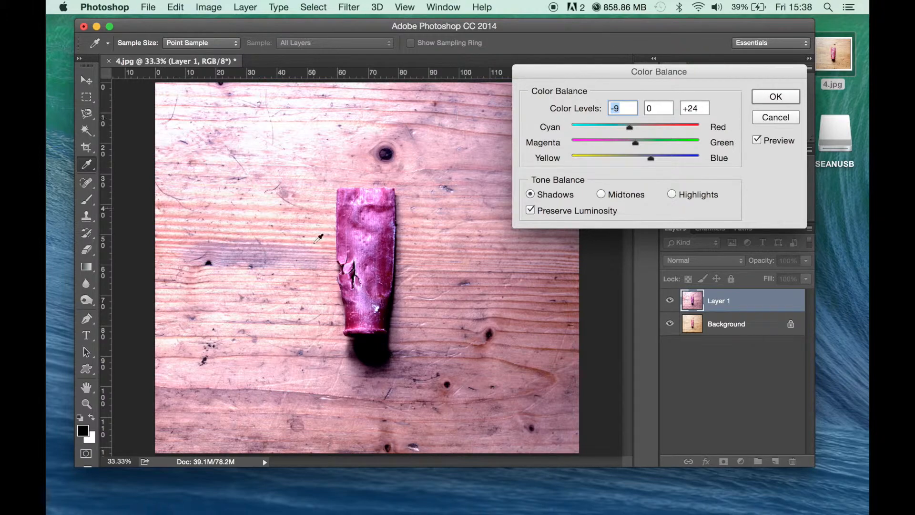
{"action": "left_click", "coordinate": [775, 117]}
{"action": "key", "text": "m"}
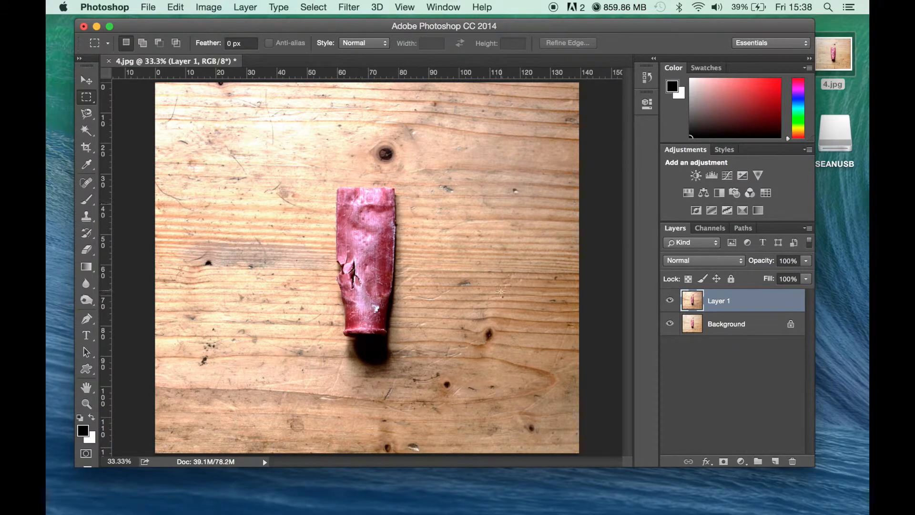
Hide and reshow Layer 1 to compare the edited image with the original.
{"action": "left_click", "coordinate": [671, 302]}
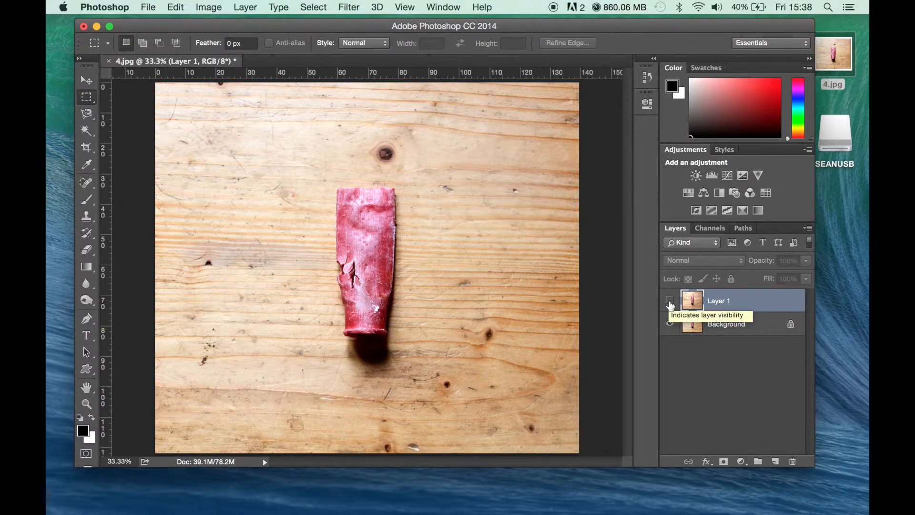
{"action": "left_click", "coordinate": [670, 301]}
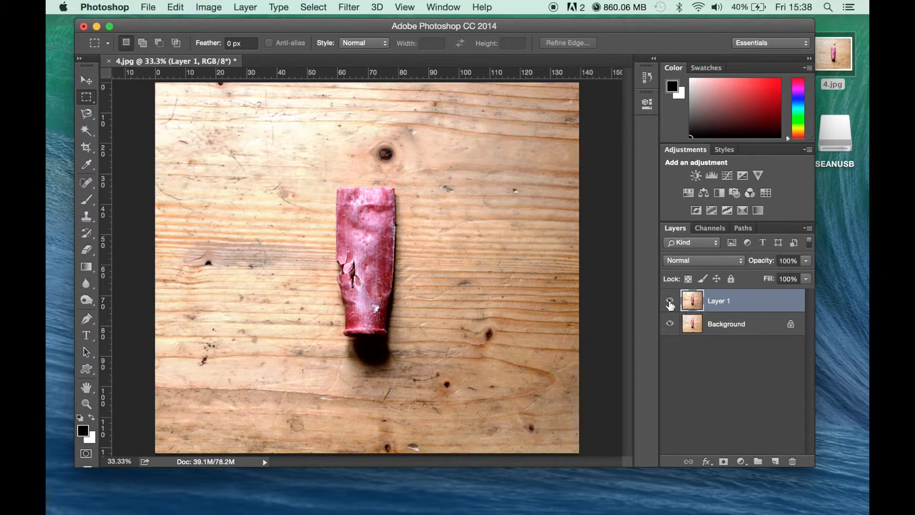
Toggle the visibility of Layer 1 off and on once more for a before-and-after comparison.
{"action": "left_click", "coordinate": [670, 301]}
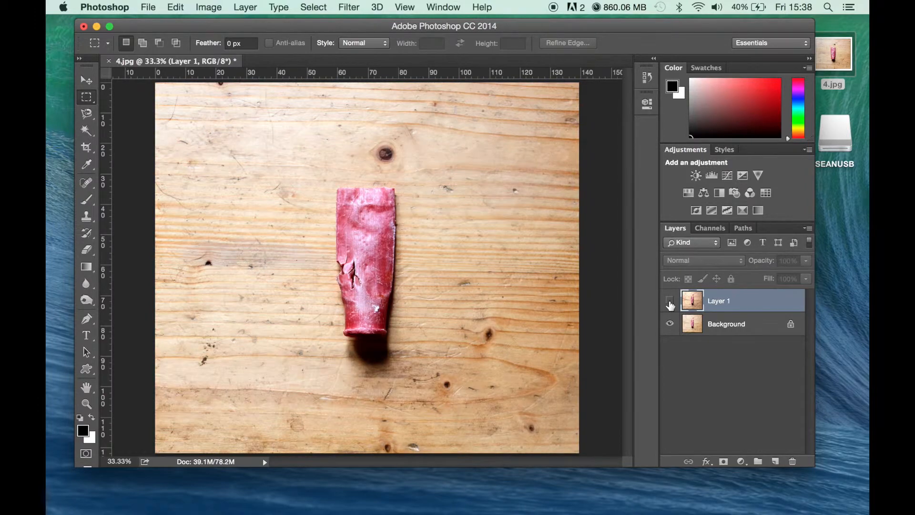
{"action": "left_click", "coordinate": [670, 302]}
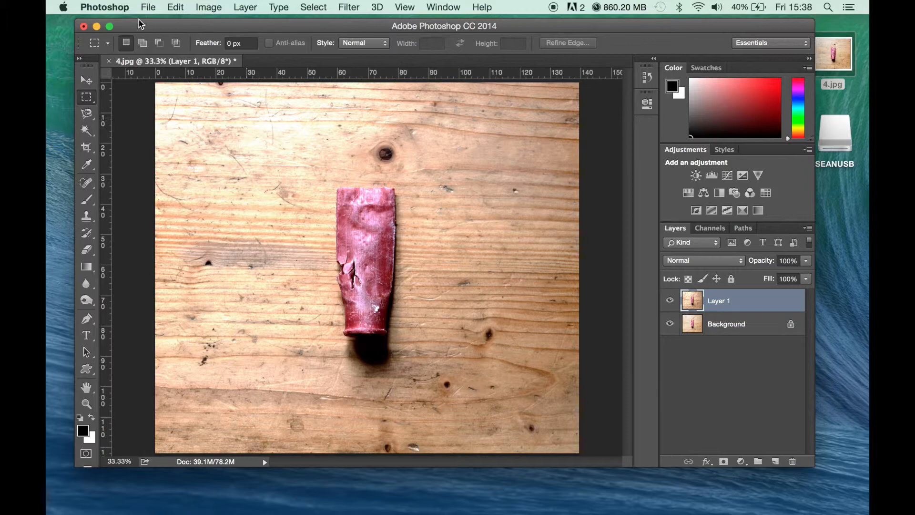
Check the Save As format and options for the layered image, and close the dialog without saving.
{"action": "left_click", "coordinate": [149, 10]}
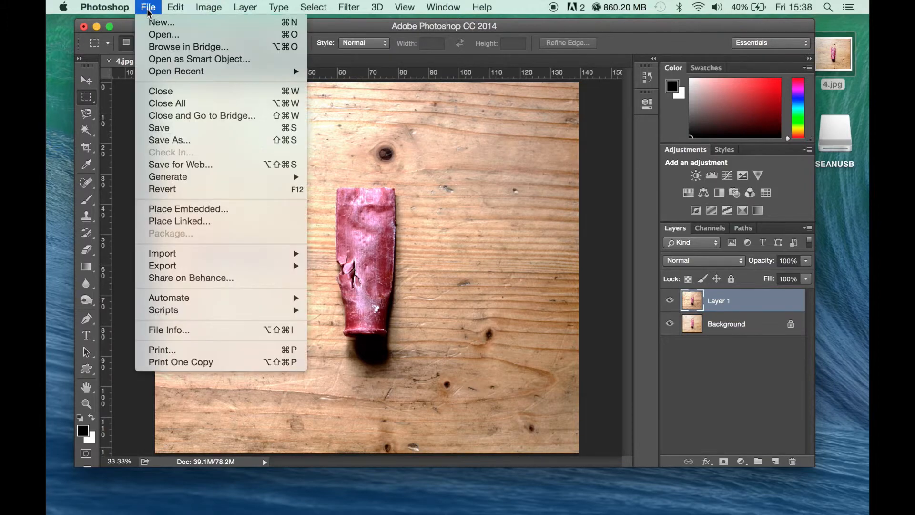
{"action": "left_click", "coordinate": [161, 139]}
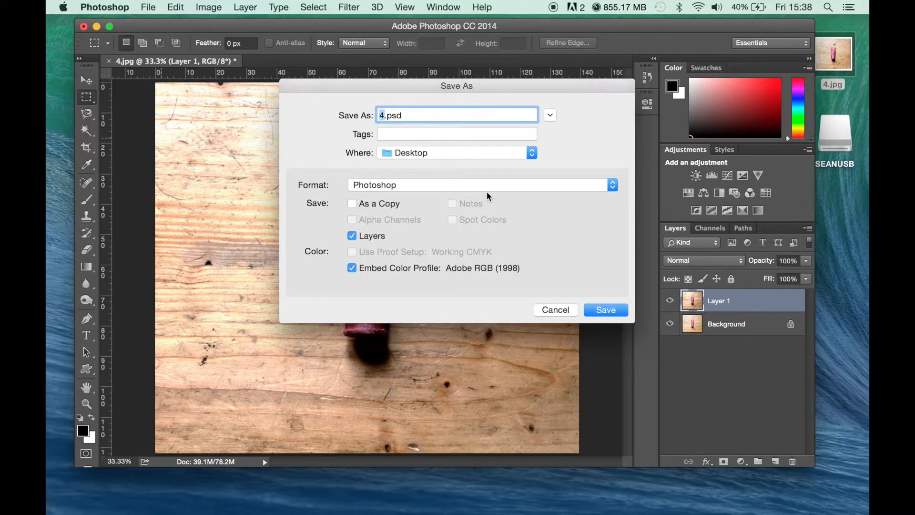
{"action": "left_click", "coordinate": [568, 309]}
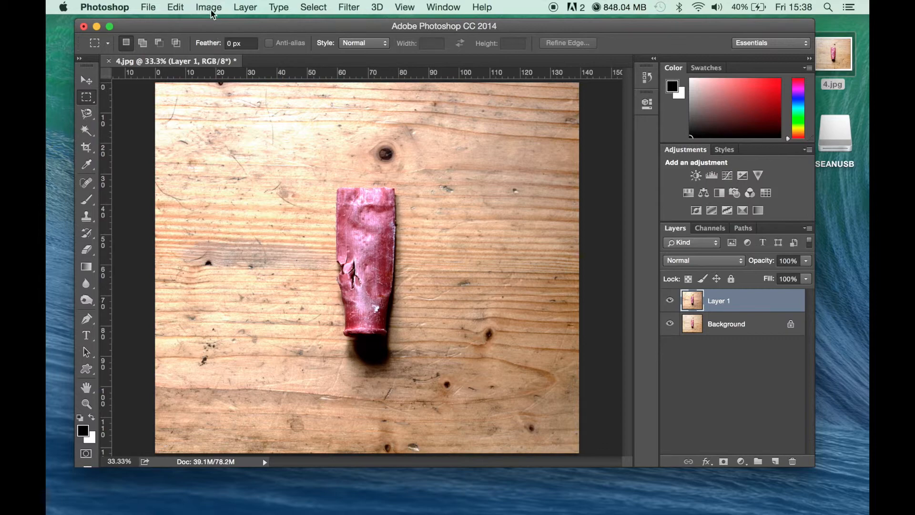
Flatten the image into a single background layer and check its Save As format options without saving.
{"action": "left_click", "coordinate": [243, 12]}
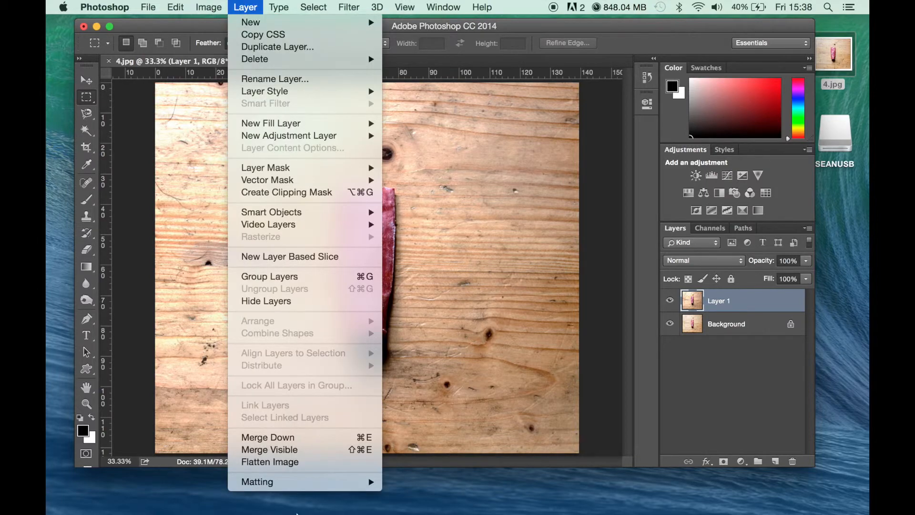
{"action": "left_click", "coordinate": [300, 463]}
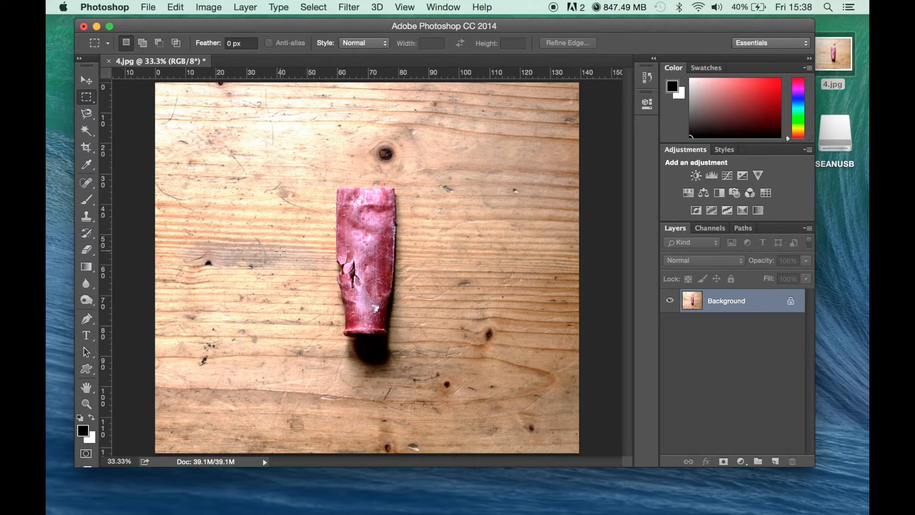
{"action": "left_click", "coordinate": [145, 10]}
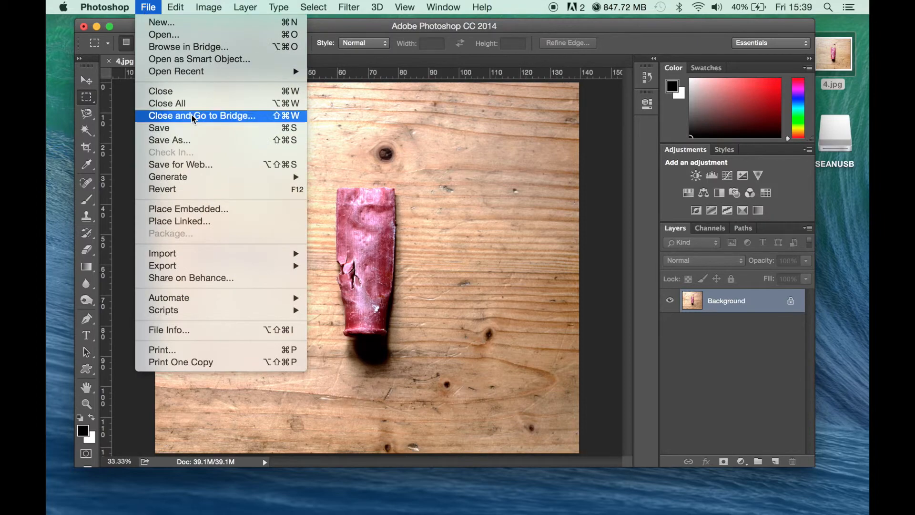
{"action": "left_click", "coordinate": [190, 141]}
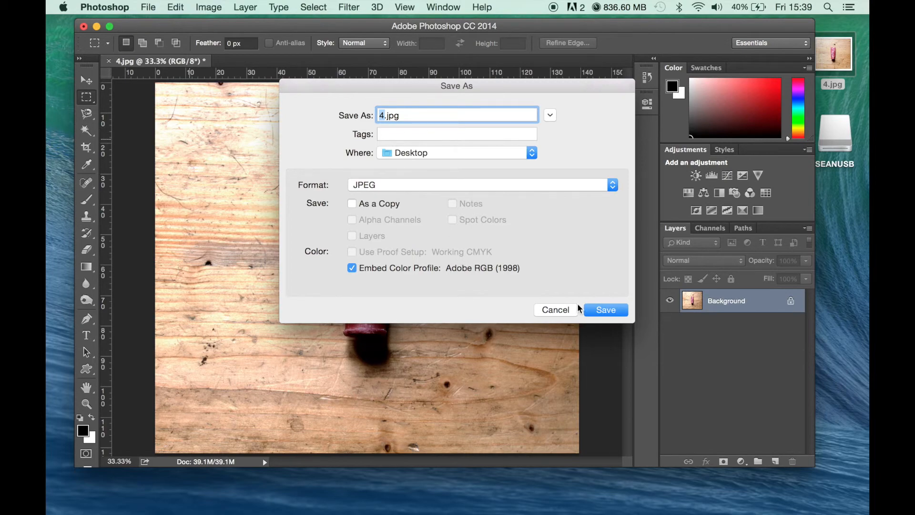
{"action": "left_click", "coordinate": [556, 309]}
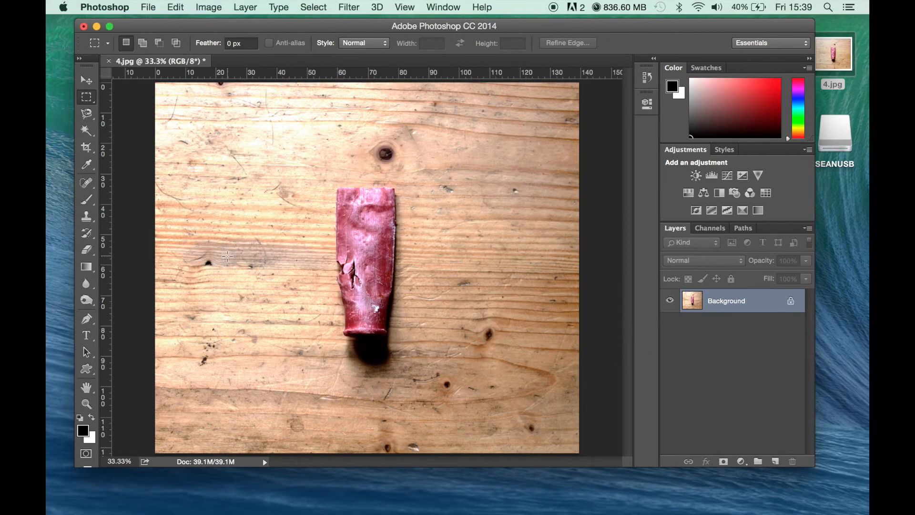